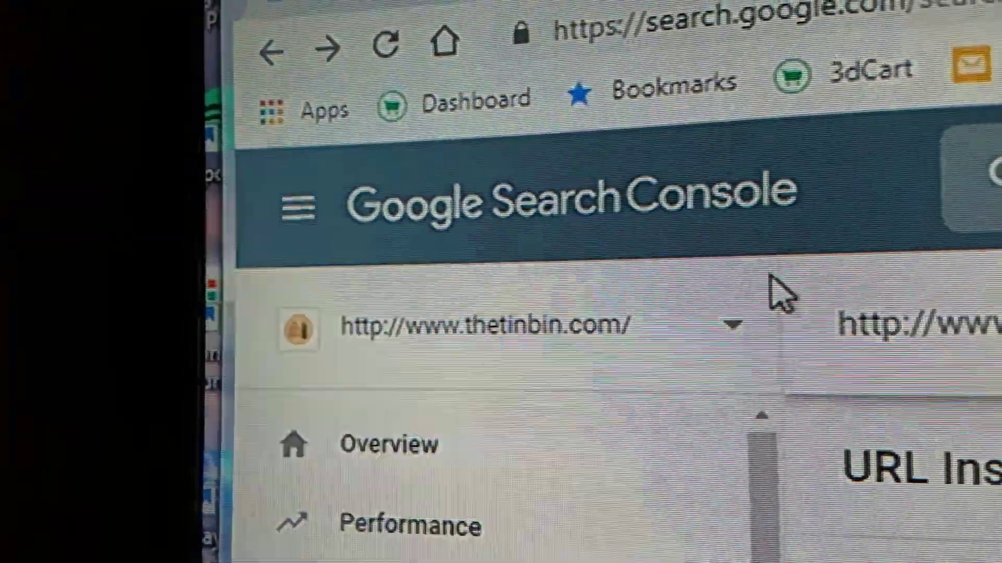
left_click(731, 325)
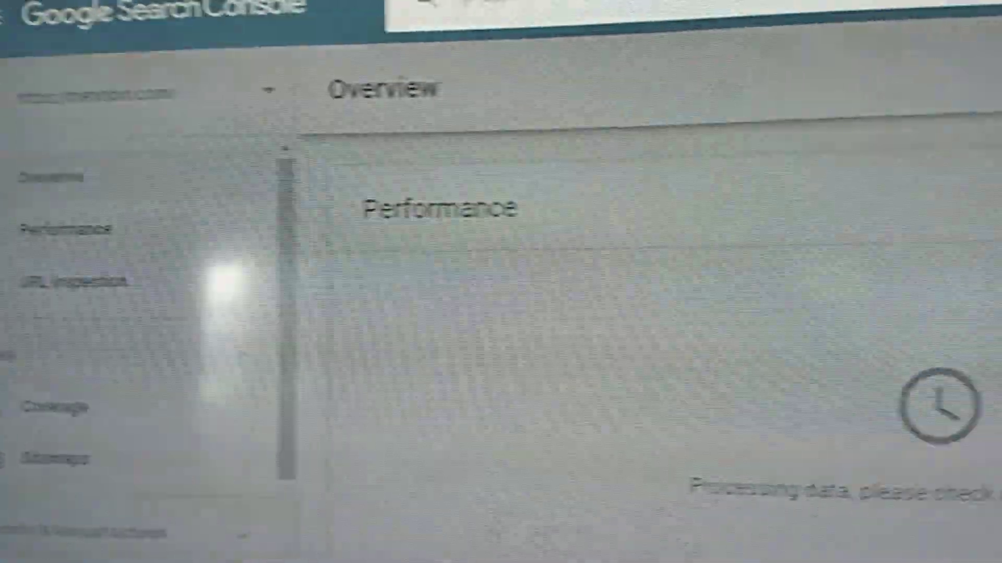
left_click(419, 43)
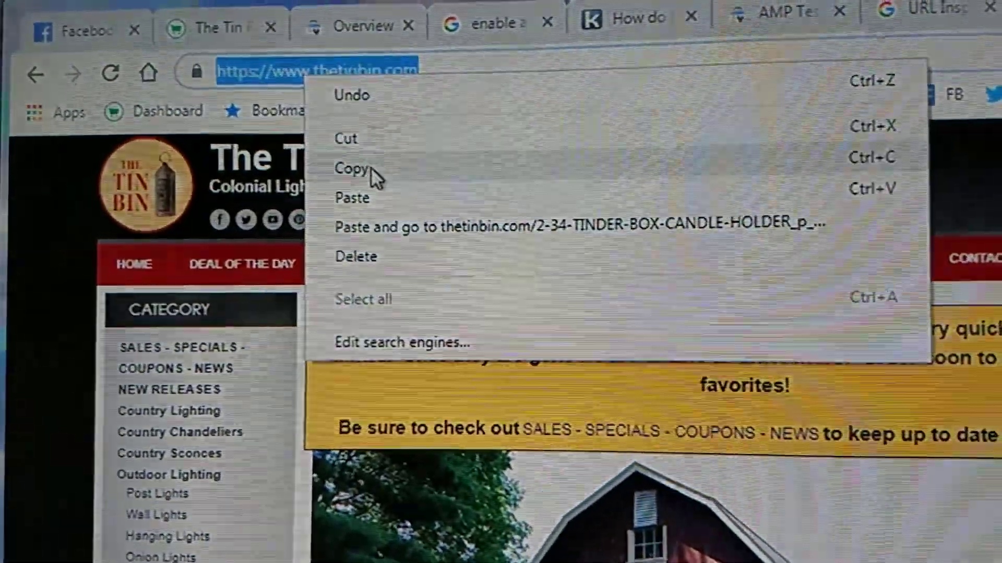
Copy The Tin Bin homepage address and return to the Search Console tab.
left_click(389, 203)
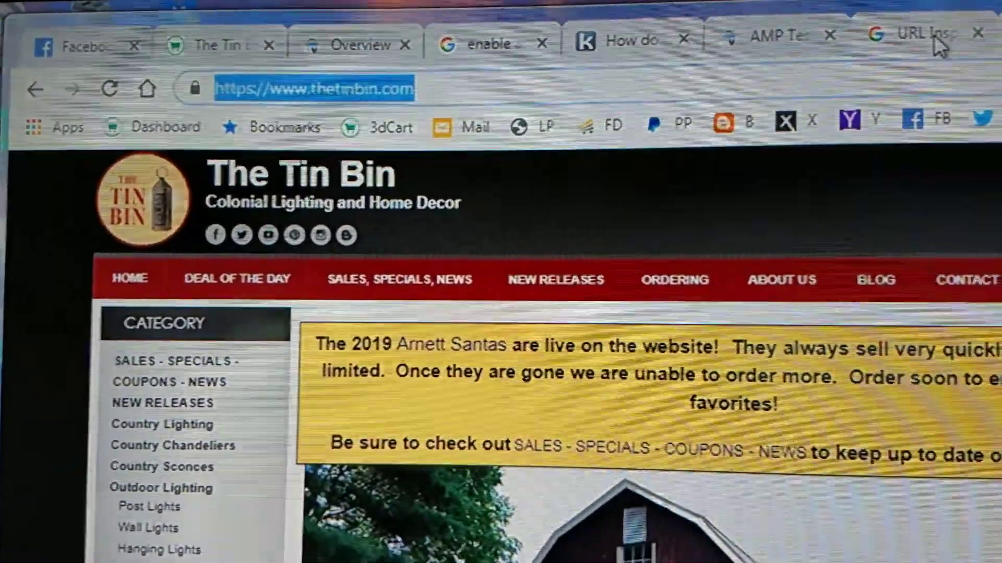
left_click(932, 37)
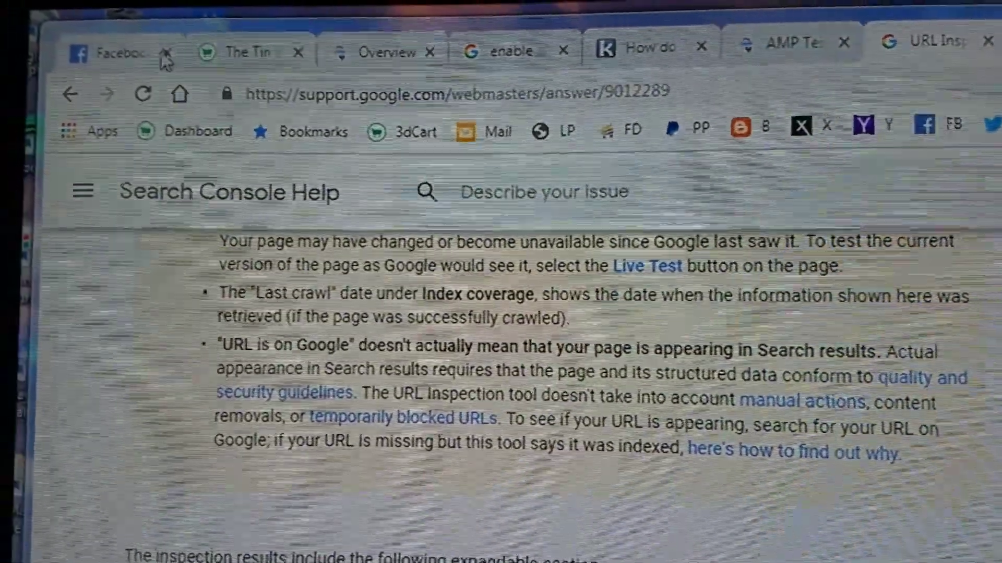
left_click(360, 71)
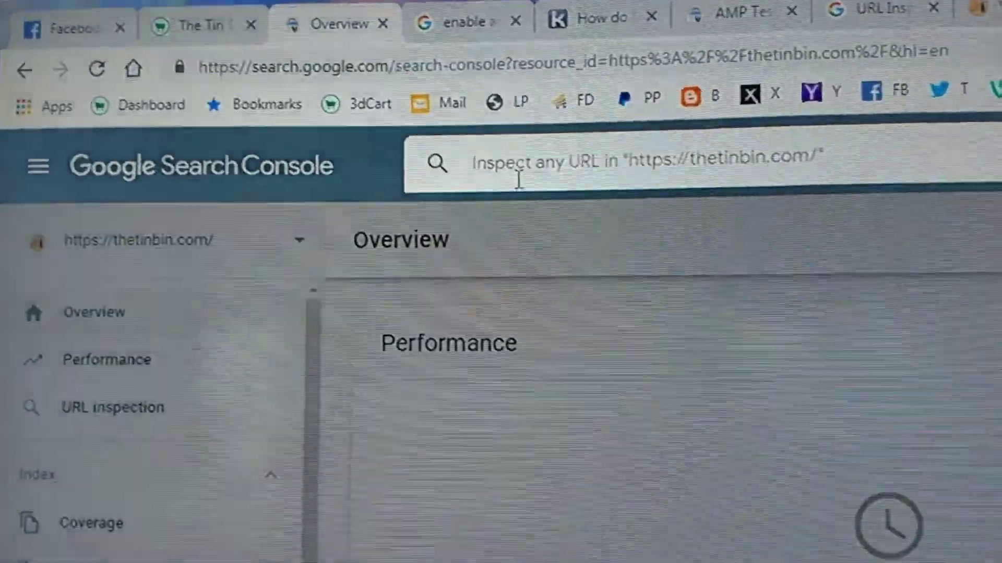
right_click(509, 184)
left_click(575, 304)
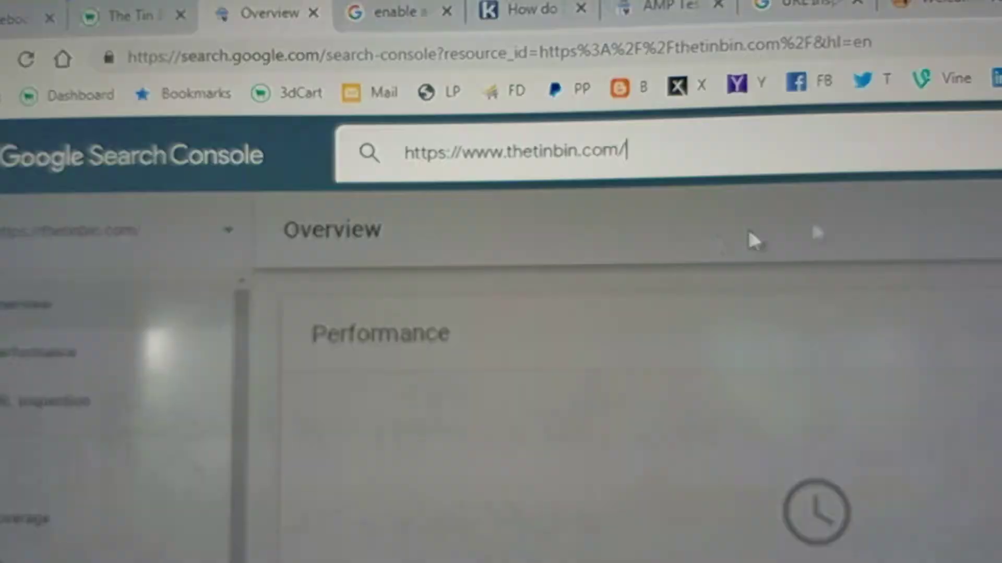
key("Return")
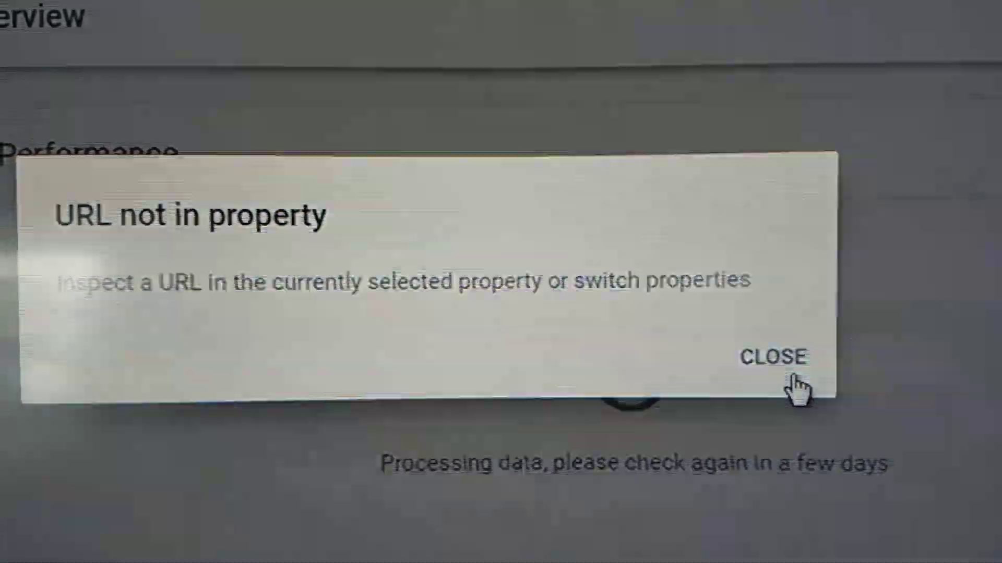
left_click(784, 357)
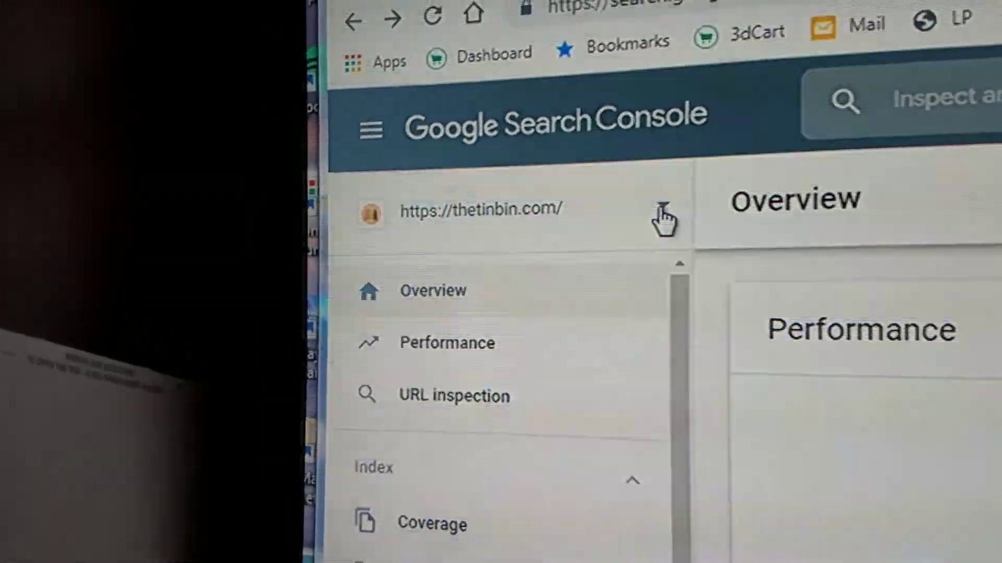
left_click(662, 211)
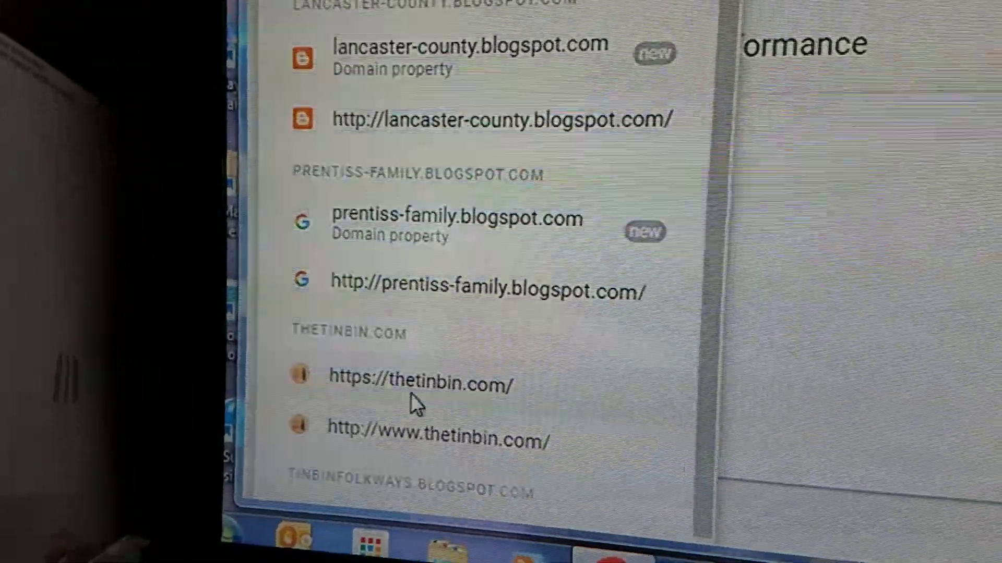
left_click(412, 444)
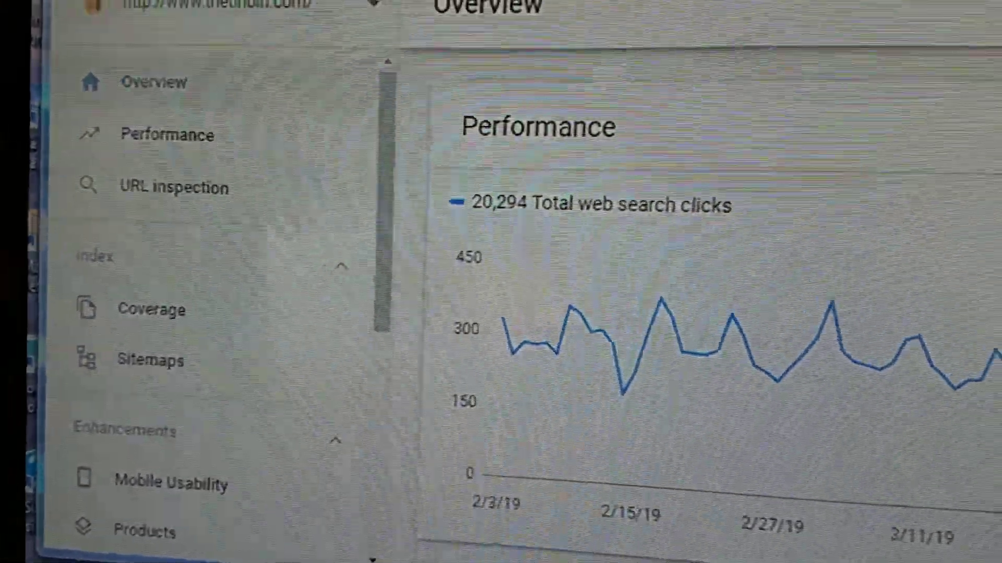
left_click(454, 8)
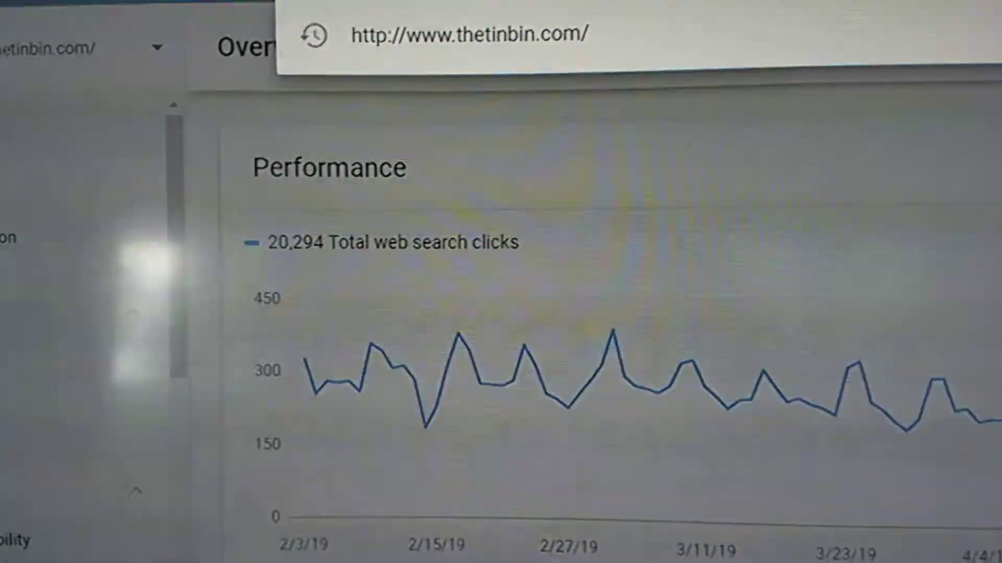
right_click(454, 5)
left_click(513, 143)
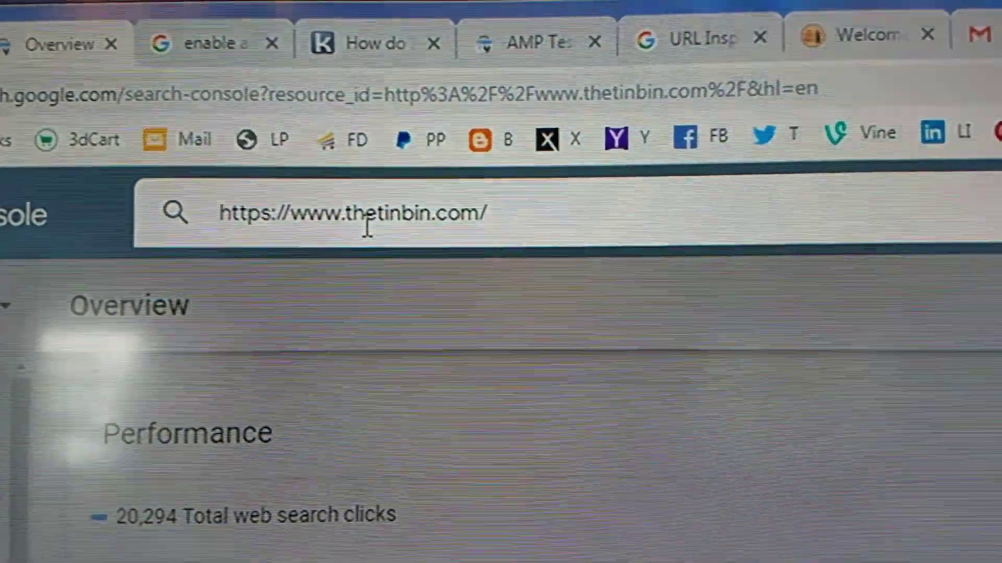
key("Return")
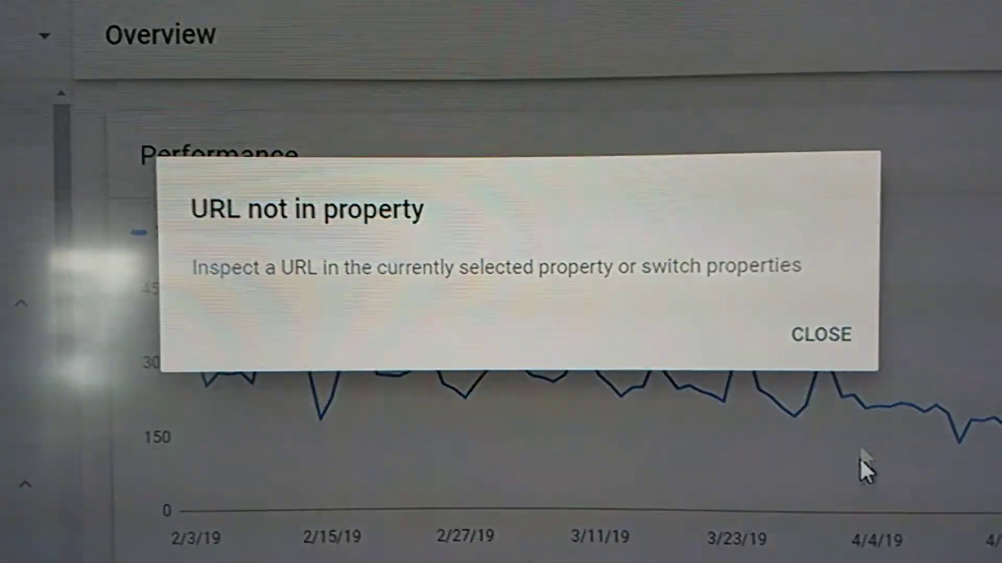
left_click(839, 360)
left_click(427, 82)
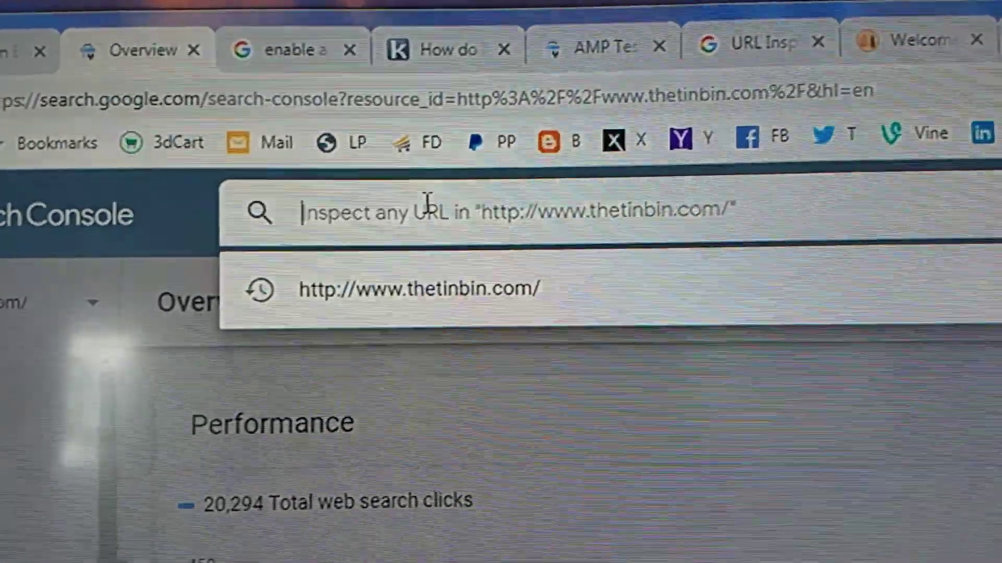
type("www.")
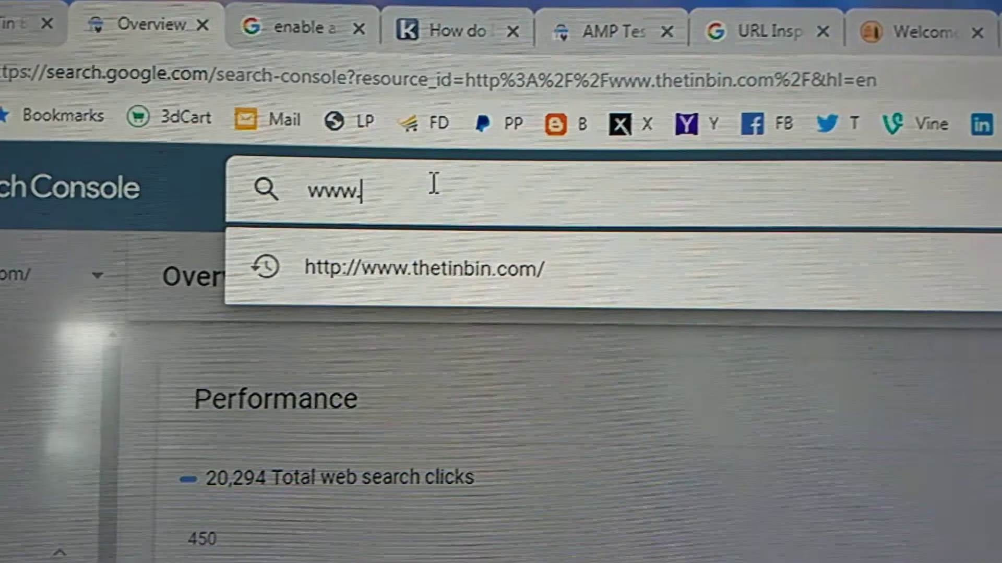
type("thetin")
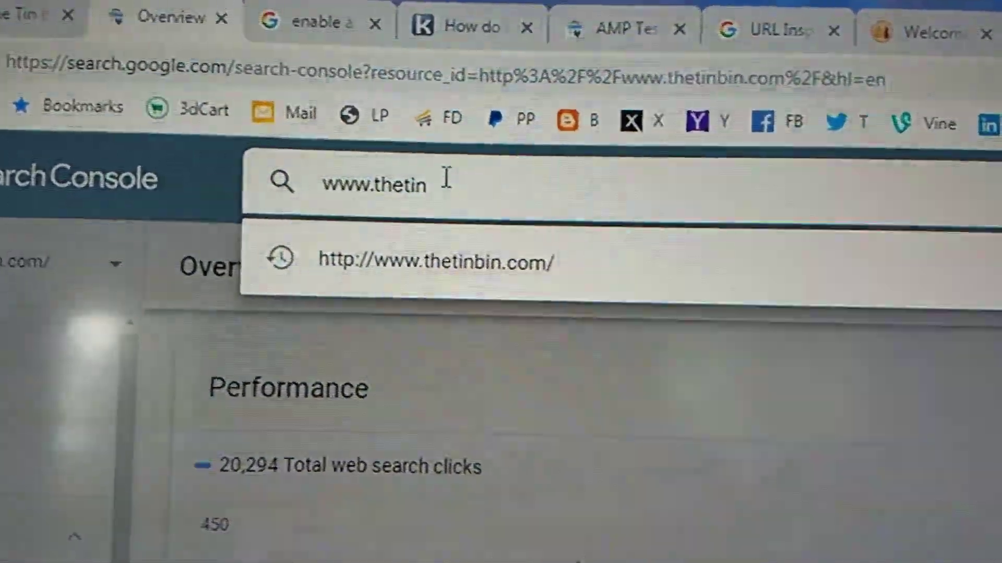
type(",c")
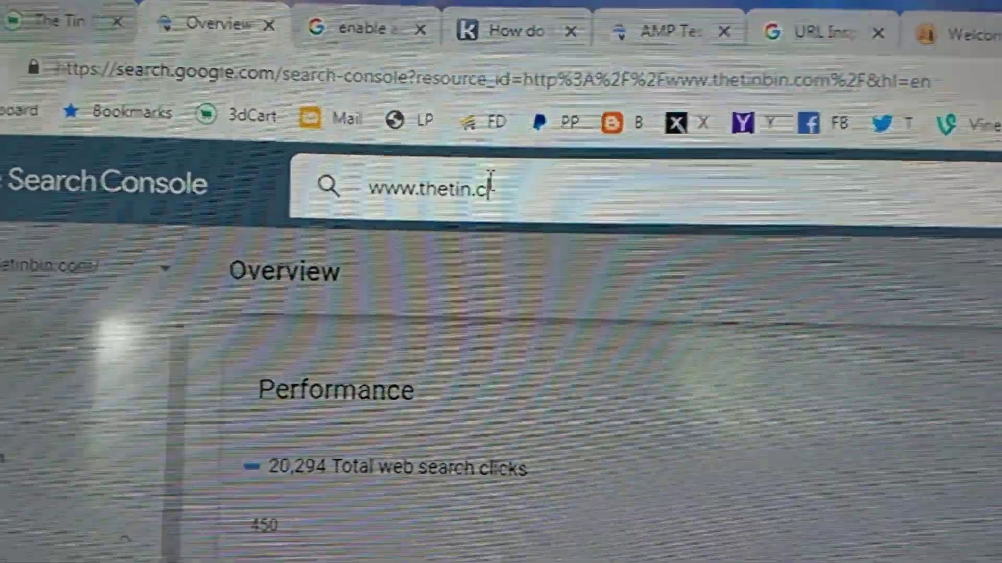
type("om")
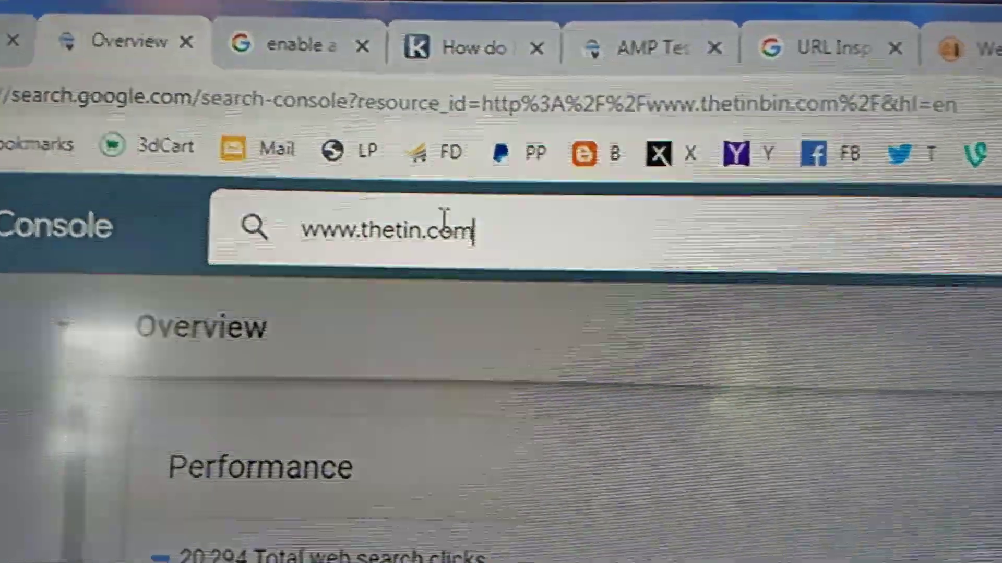
key("Return")
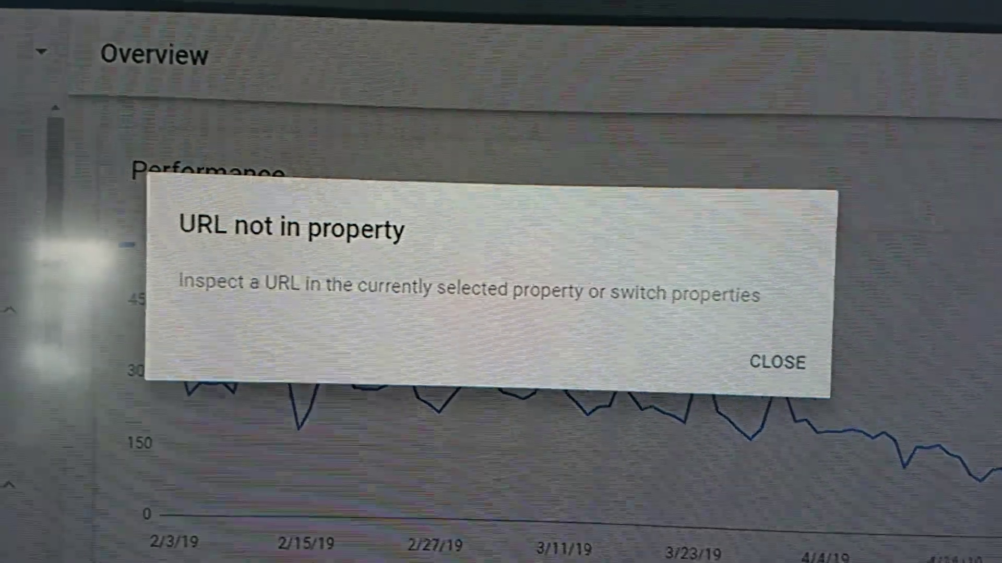
left_click(824, 346)
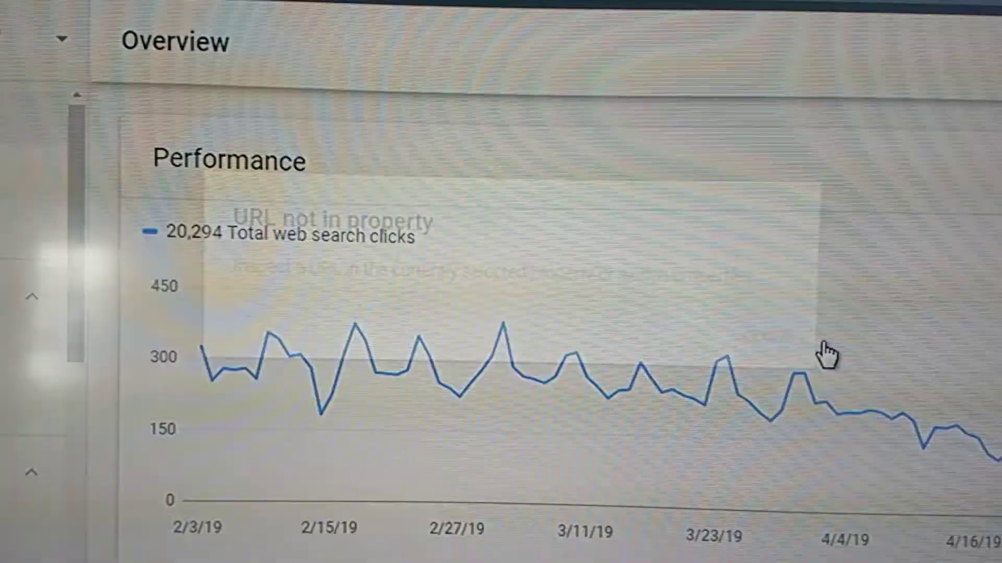